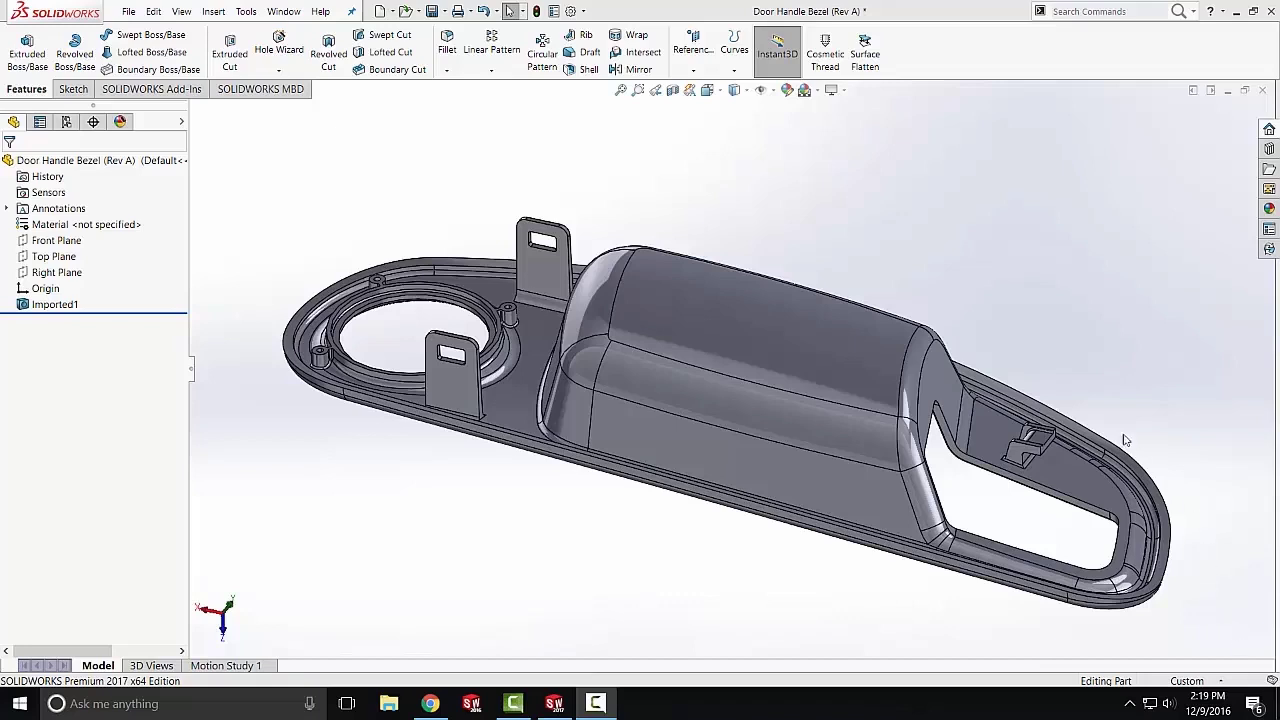
Step: Enable the Direct Editing tab on the CommandManager and launch Delete Face from it
{"action": "mouse_move", "coordinate": [1114, 403]}
{"action": "middle_mouse_down"}
{"action": "mouse_move", "coordinate": [1080, 422]}
{"action": "mouse_move", "coordinate": [1095, 389]}
{"action": "middle_mouse_up"}
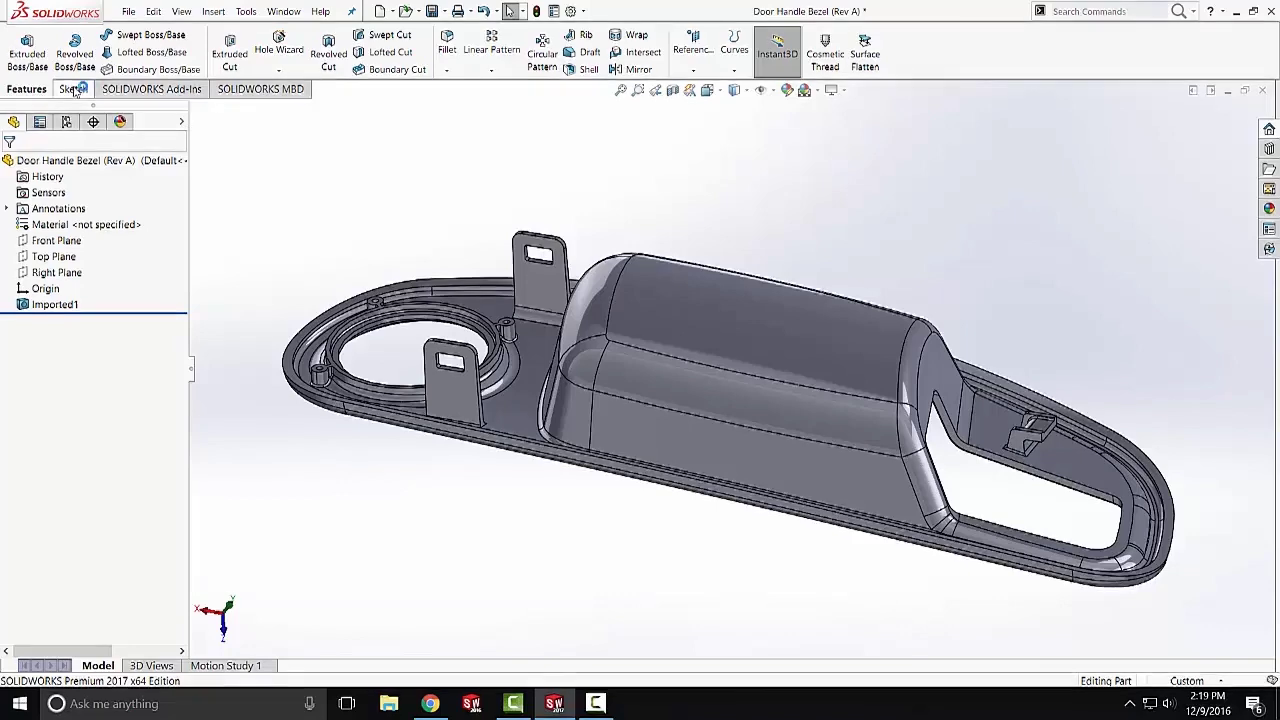
{"action": "right_click", "coordinate": [137, 90]}
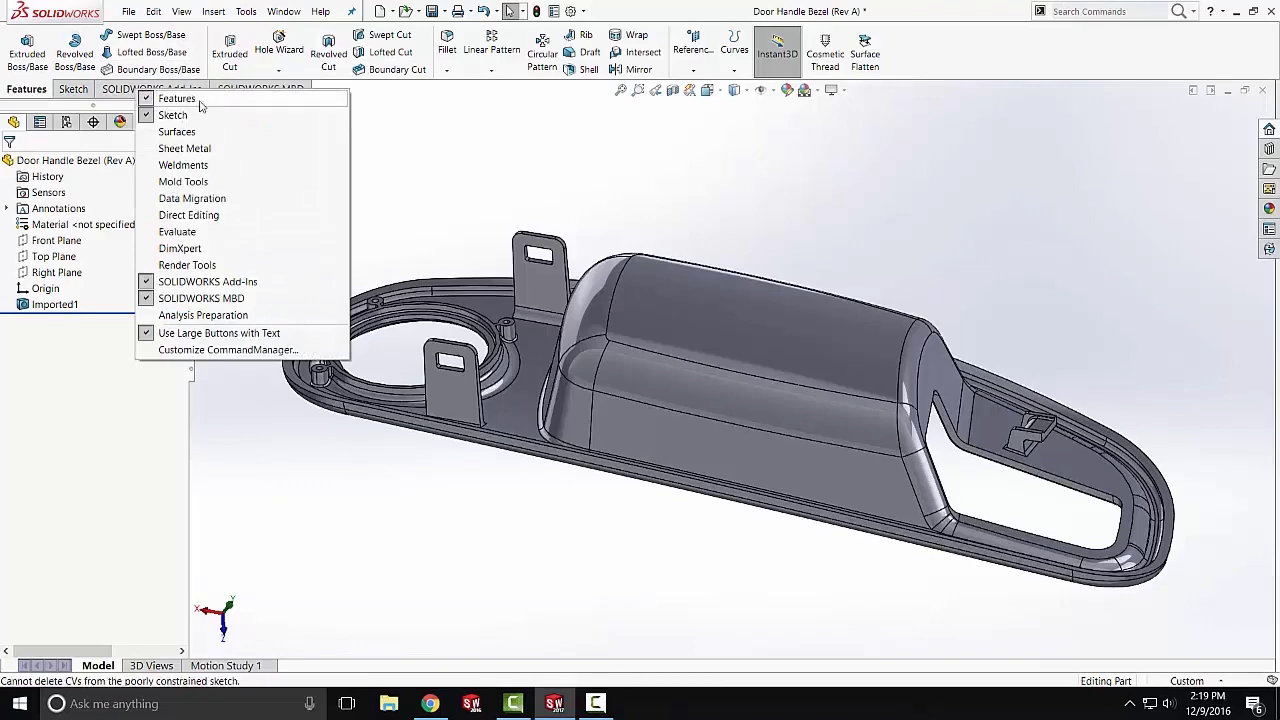
{"action": "left_click", "coordinate": [208, 216]}
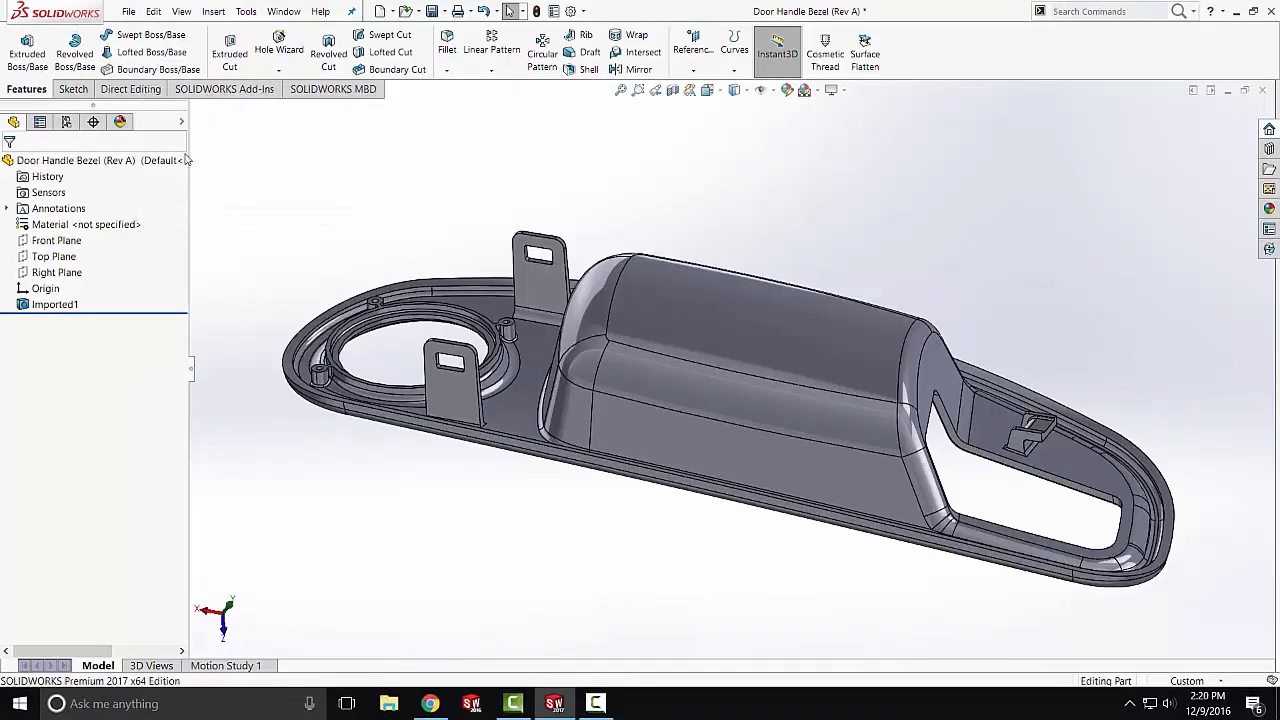
{"action": "left_click", "coordinate": [131, 89]}
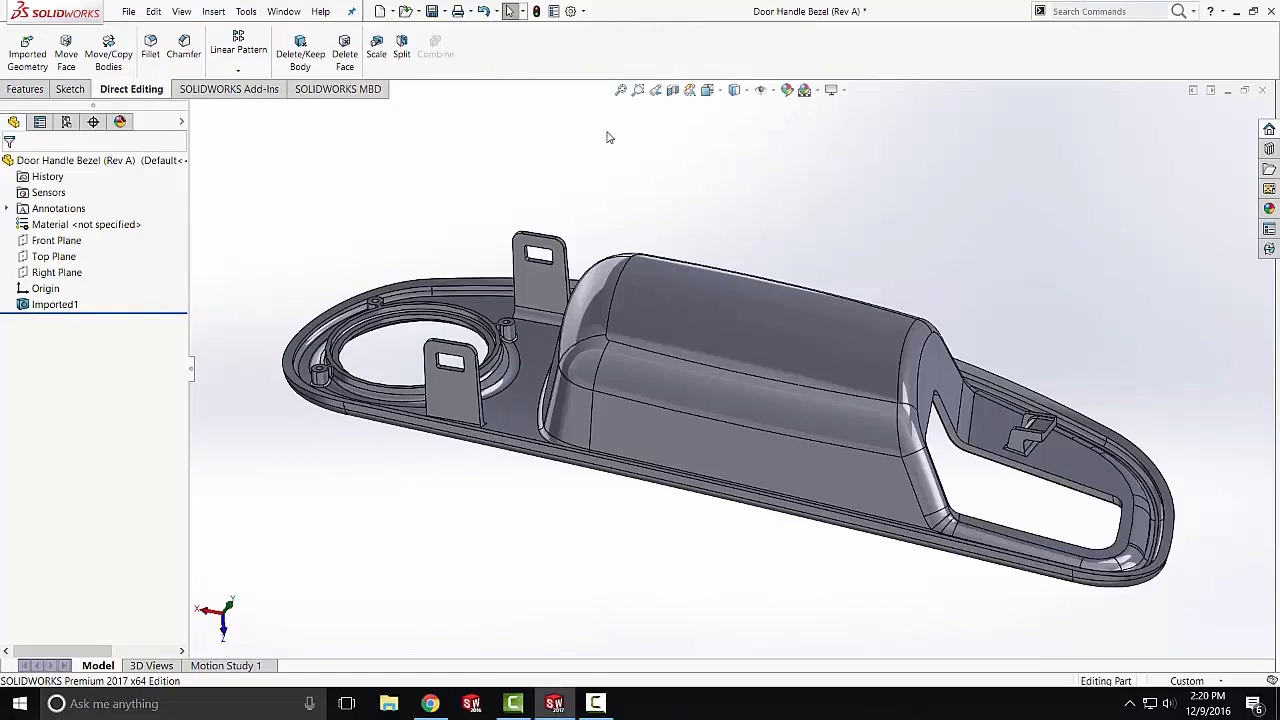
{"action": "left_click", "coordinate": [346, 52]}
Step: Remove the small fillet face at the clip base with Delete and Patch, creating DeleteFace2
{"action": "scroll", "coordinate": [1006, 440], "scroll_direction": "down", "scroll_amount": 3}
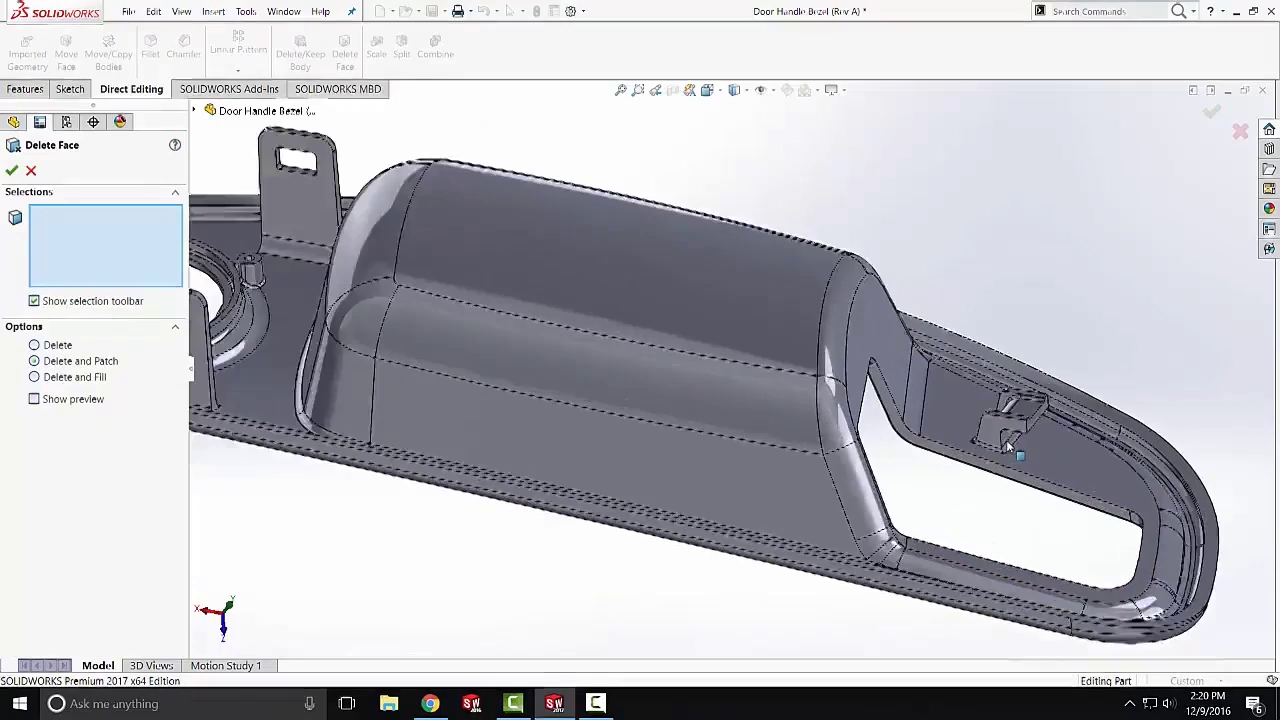
{"action": "scroll", "coordinate": [1006, 440], "scroll_direction": "down", "scroll_amount": 6}
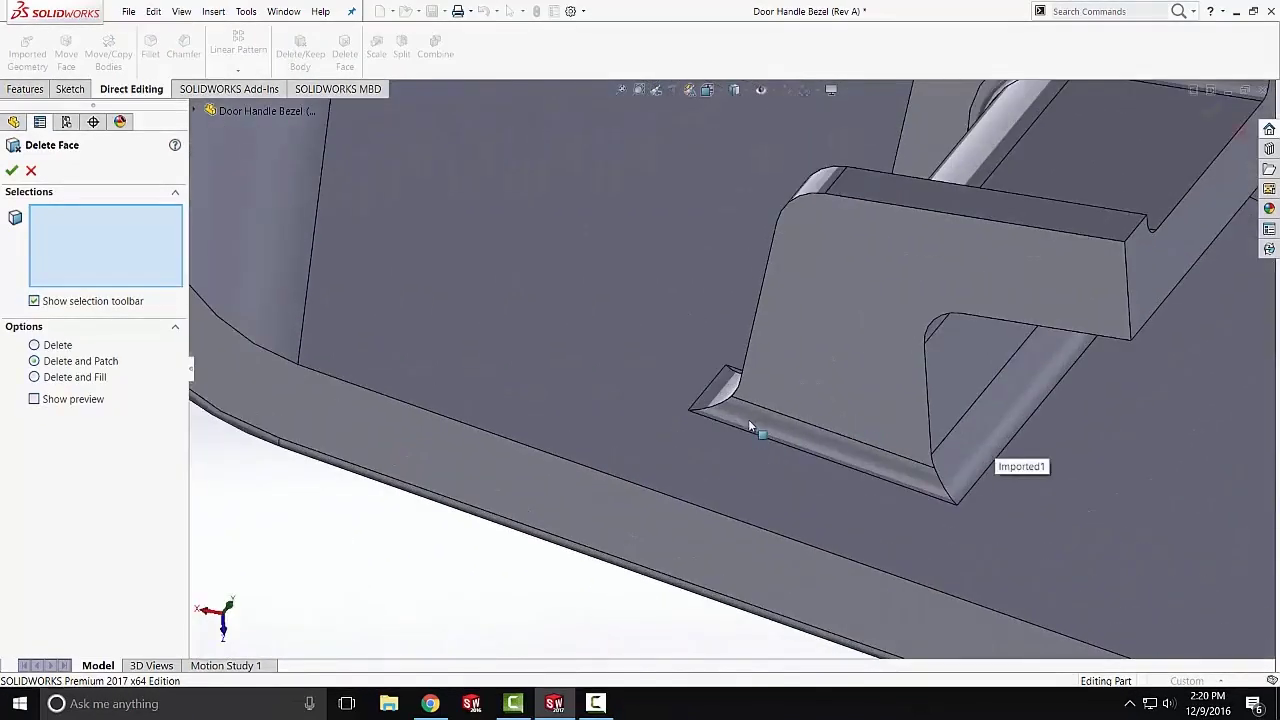
{"action": "left_click", "coordinate": [722, 415]}
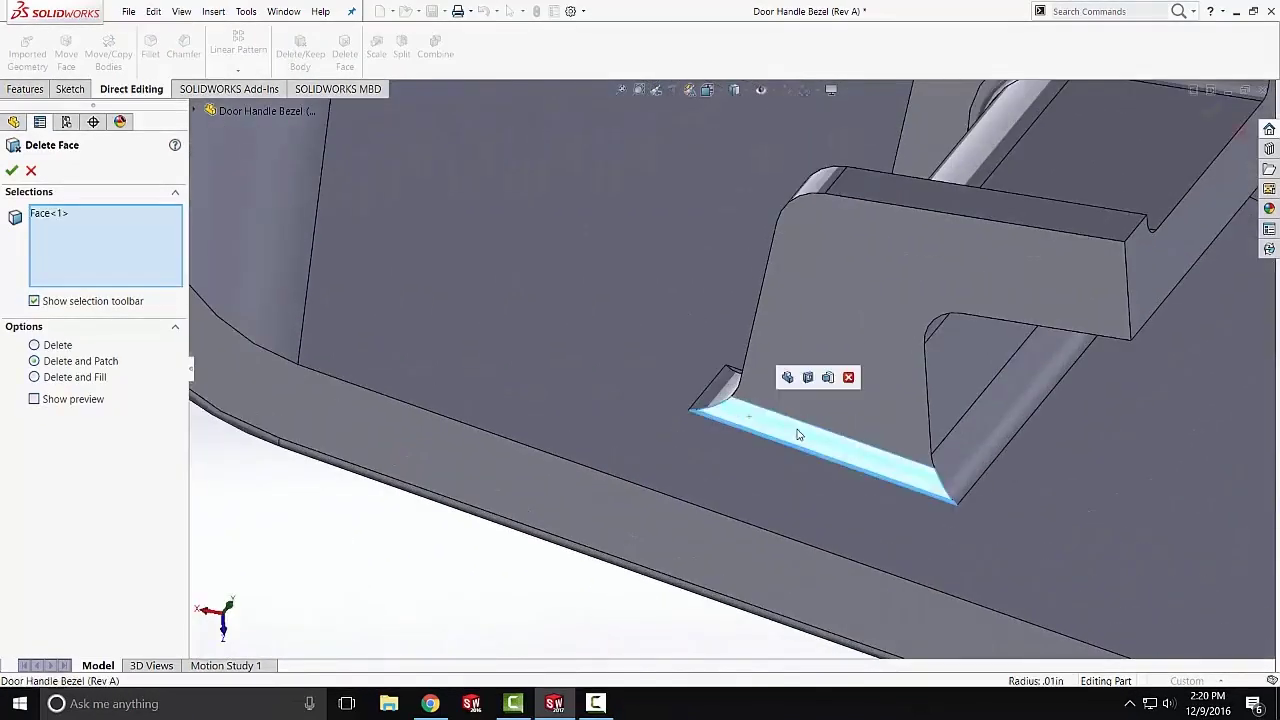
{"action": "left_click", "coordinate": [35, 345]}
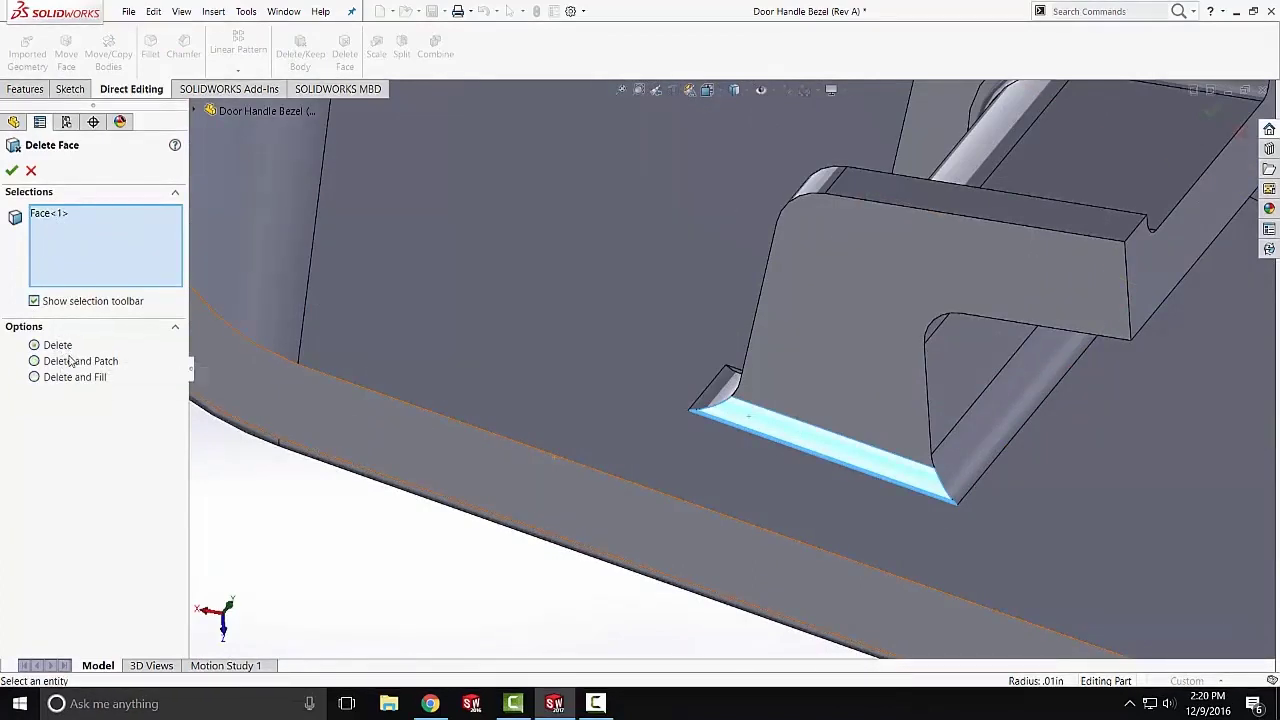
{"action": "left_click", "coordinate": [70, 361]}
{"action": "left_click", "coordinate": [77, 378]}
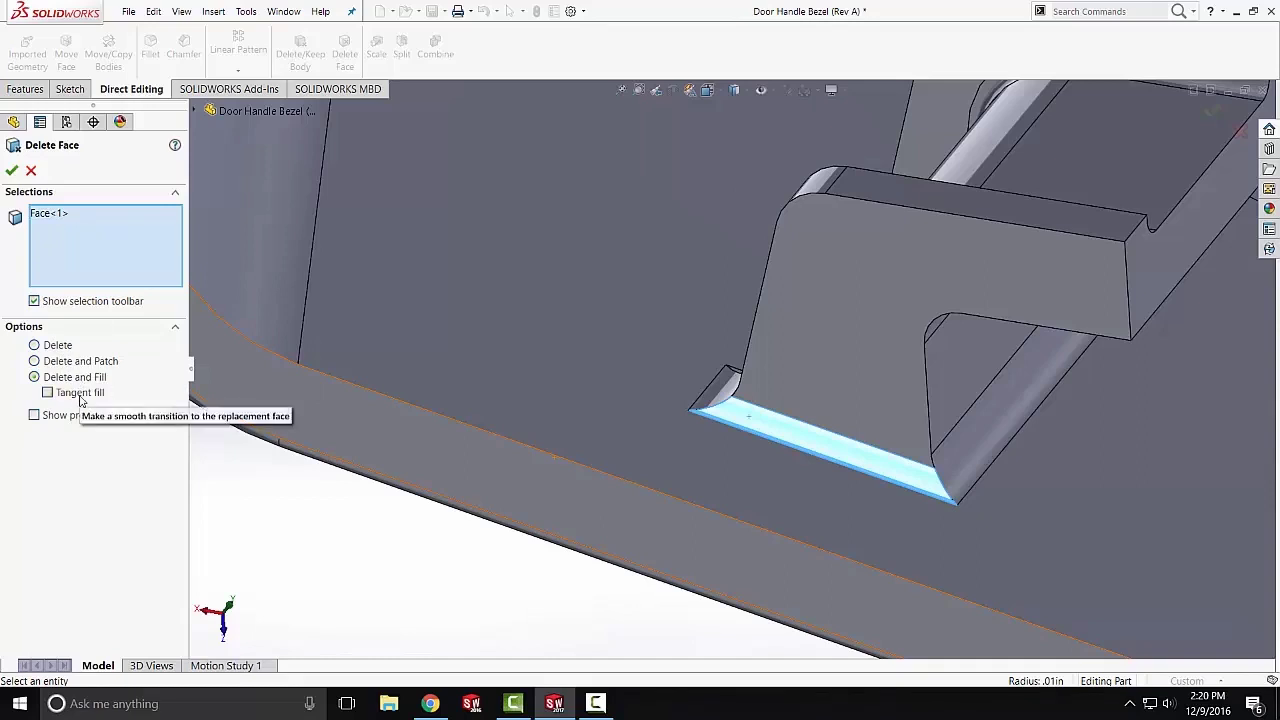
{"action": "left_click", "coordinate": [83, 364]}
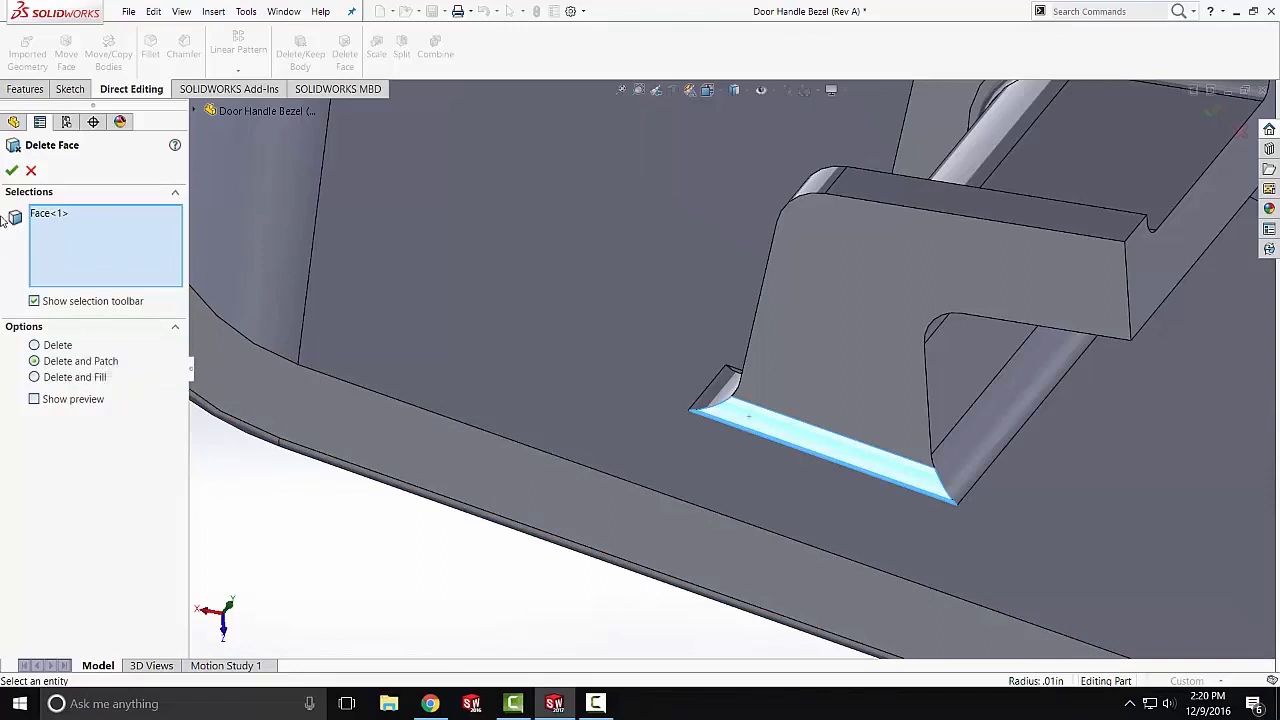
{"action": "left_click", "coordinate": [11, 170]}
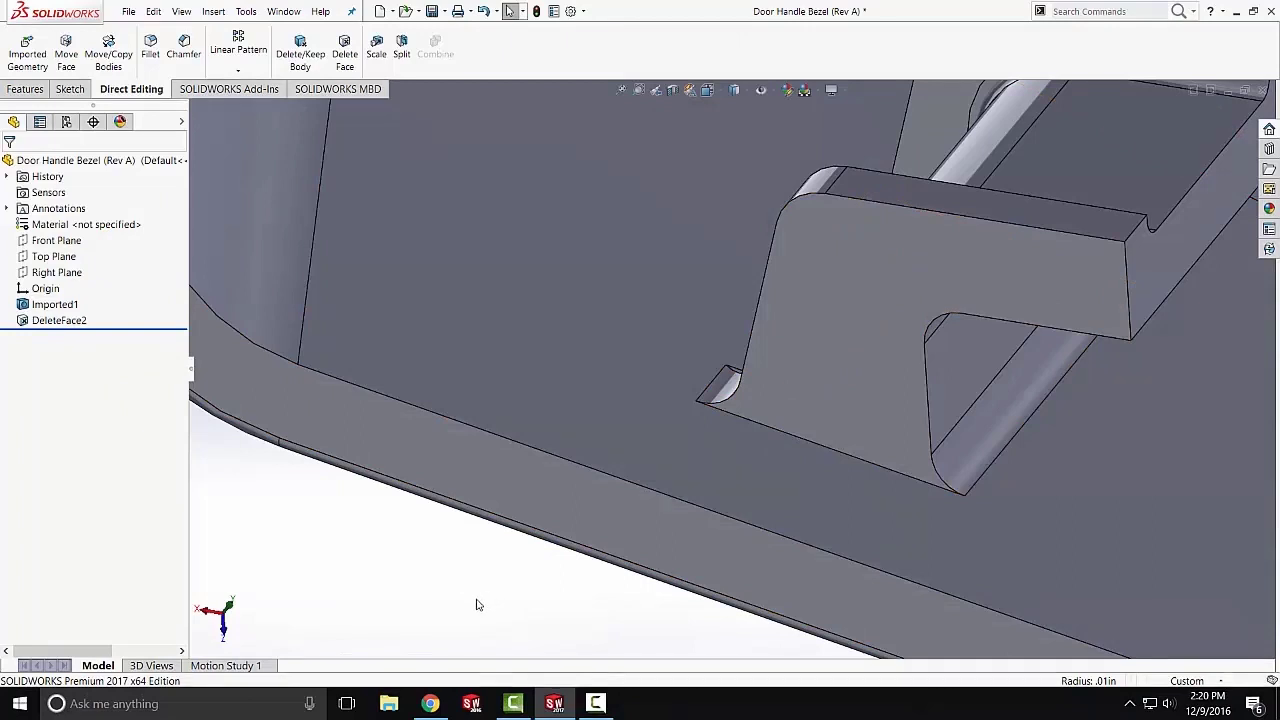
{"action": "middle_click_drag", "start_coordinate": [477, 604], "coordinate": [700, 380]}
Step: Delete and patch the five tangent fillet faces along the clip pocket as DeleteFace3
{"action": "scroll", "coordinate": [883, 197], "scroll_direction": "down", "scroll_amount": 5}
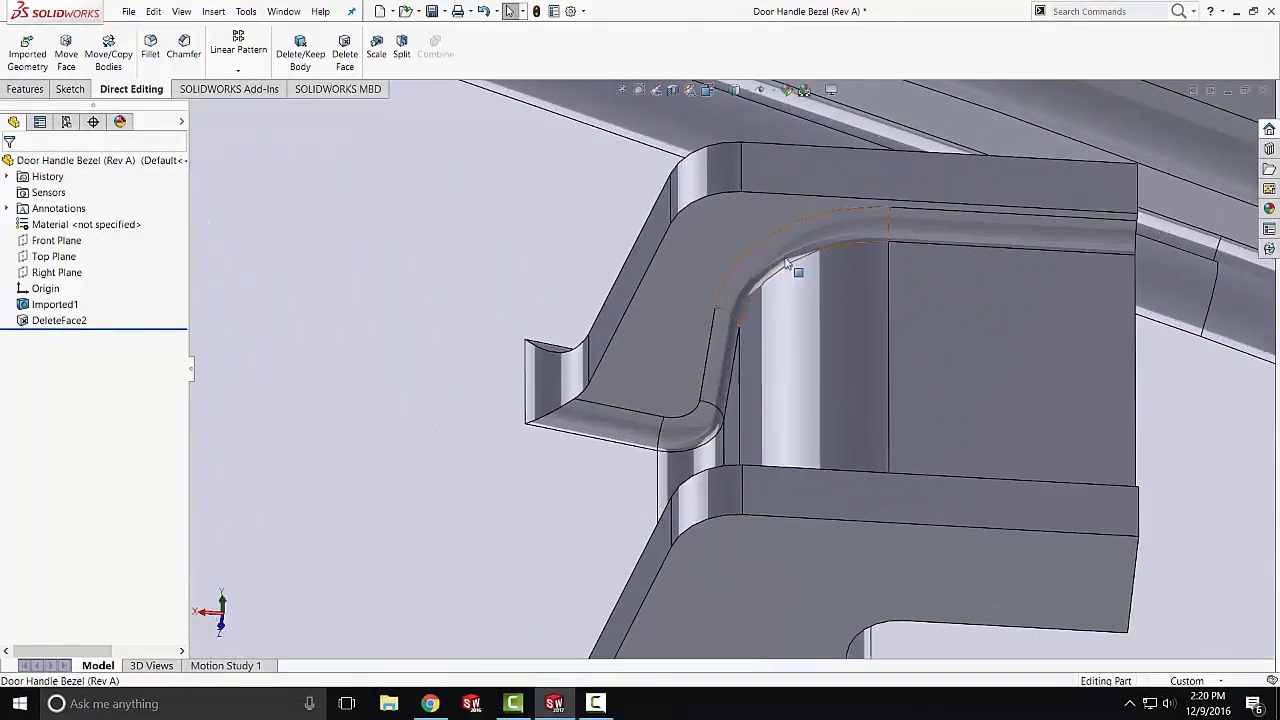
{"action": "left_click", "coordinate": [576, 414]}
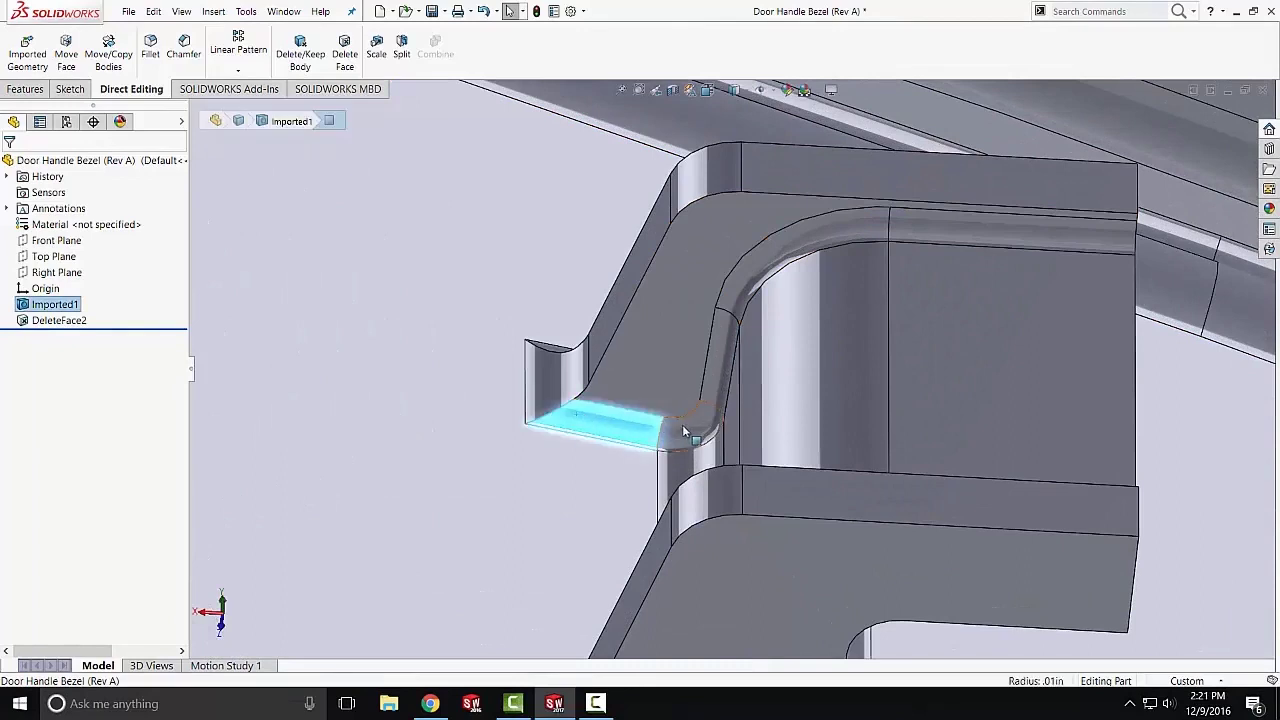
{"action": "left_click", "coordinate": [686, 430], "text": "ctrl"}
{"action": "left_click", "coordinate": [726, 347], "text": "ctrl"}
{"action": "left_click", "coordinate": [771, 286], "text": "ctrl"}
{"action": "left_click", "coordinate": [950, 228], "text": "ctrl"}
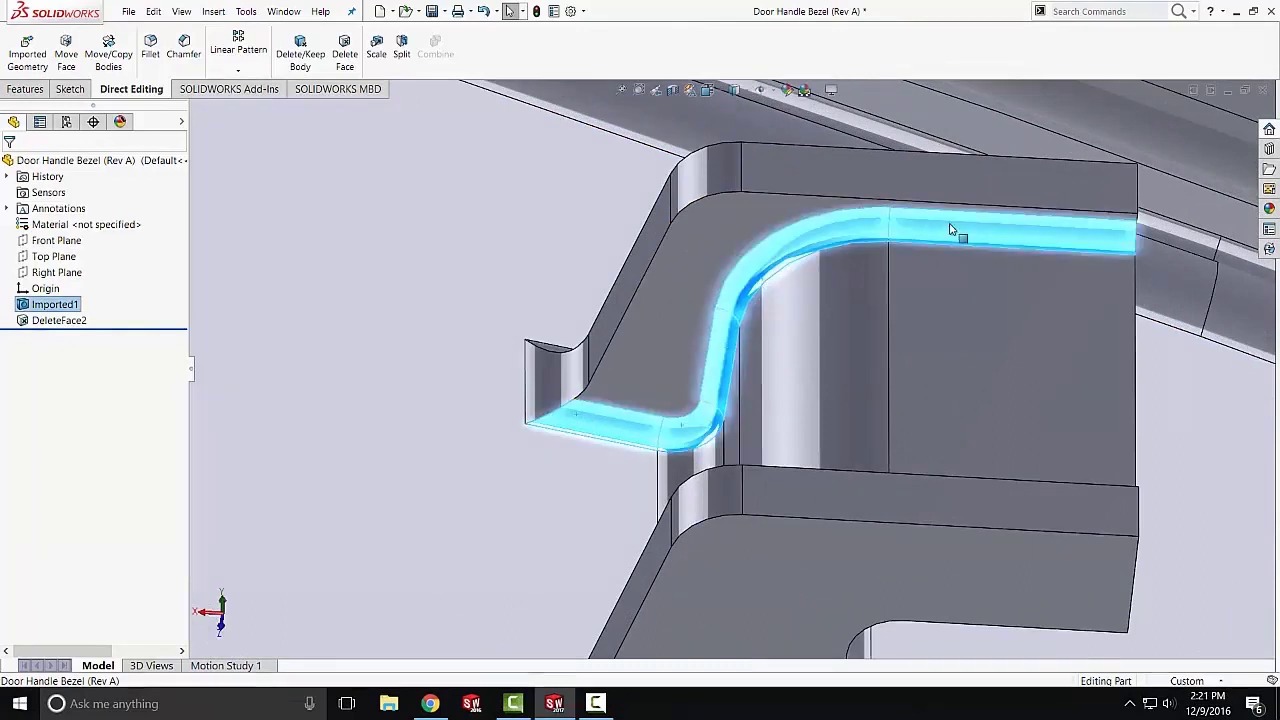
{"action": "left_click", "coordinate": [344, 56]}
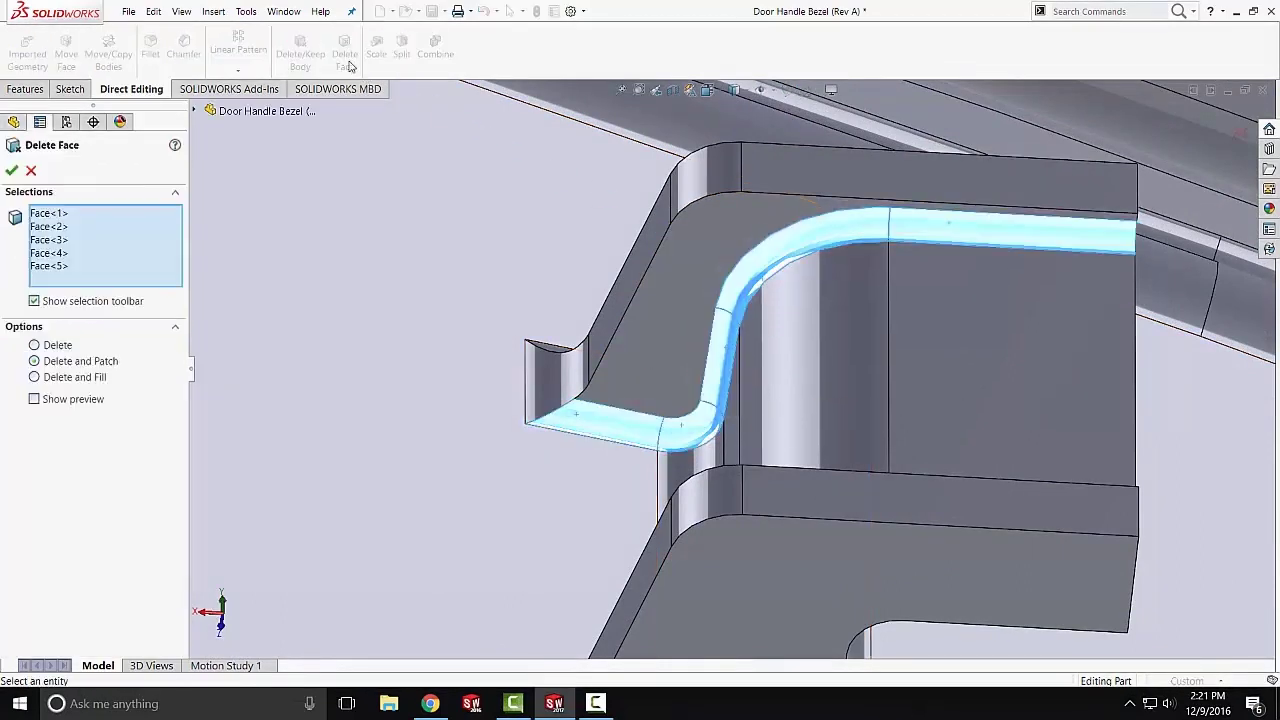
{"action": "left_click", "coordinate": [12, 172]}
{"action": "left_click", "coordinate": [660, 346]}
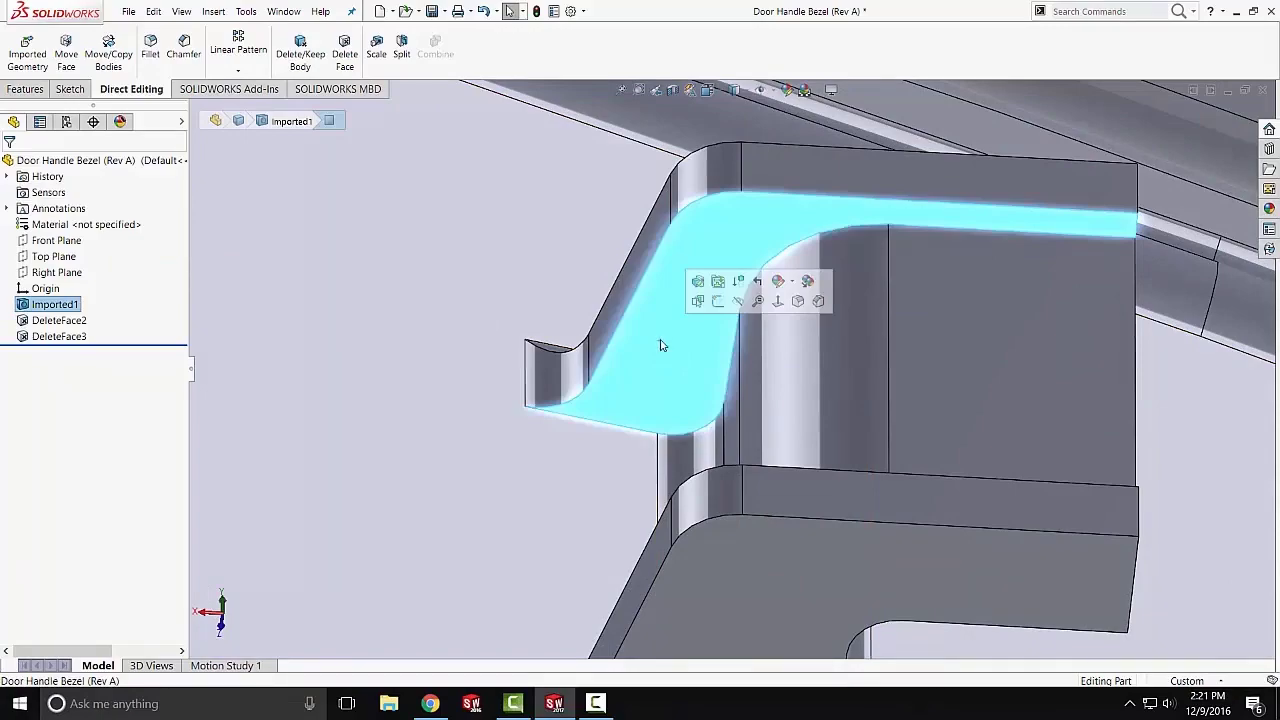
{"action": "scroll", "coordinate": [656, 349], "scroll_direction": "up", "scroll_amount": 10}
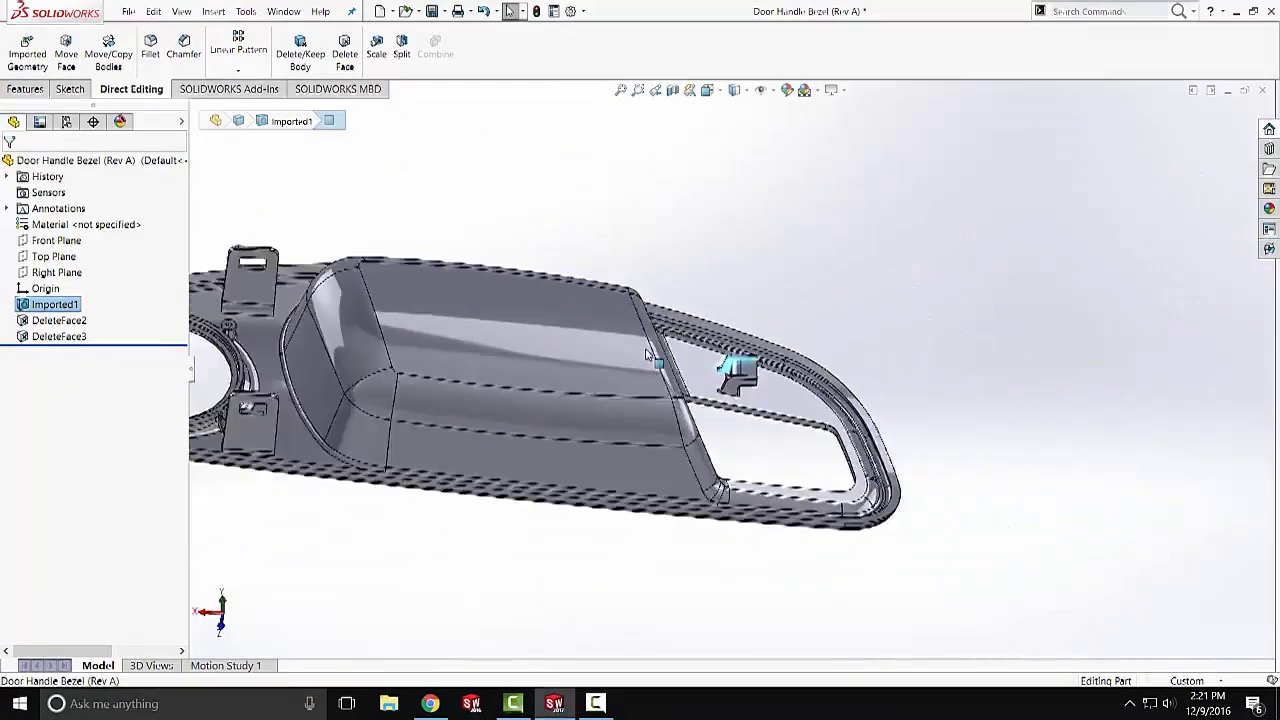
Step: Select the rectangular slot's tangent faces on the tall tab and delete-and-patch them as DeleteFace4
{"action": "middle_click_drag", "start_coordinate": [648, 354], "coordinate": [729, 366]}
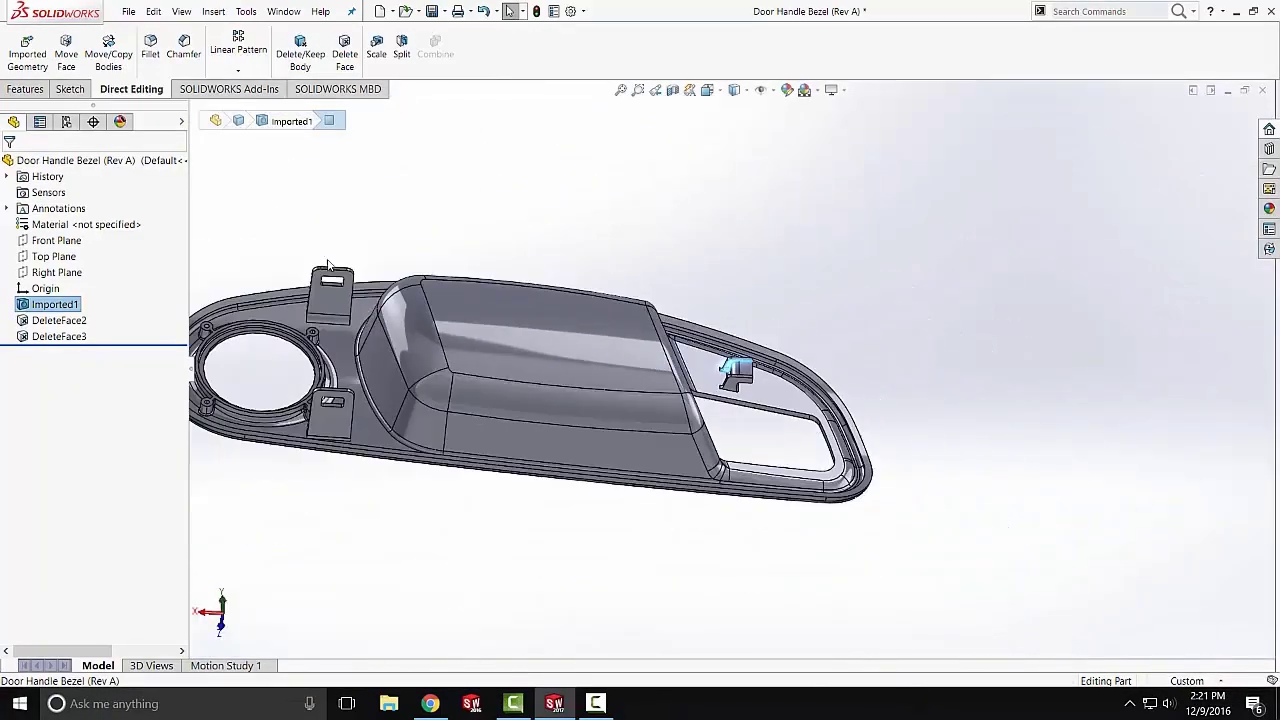
{"action": "left_click", "coordinate": [374, 264]}
{"action": "scroll", "coordinate": [368, 290], "scroll_direction": "down", "scroll_amount": 8}
{"action": "middle_click_drag", "start_coordinate": [361, 308], "coordinate": [600, 340]}
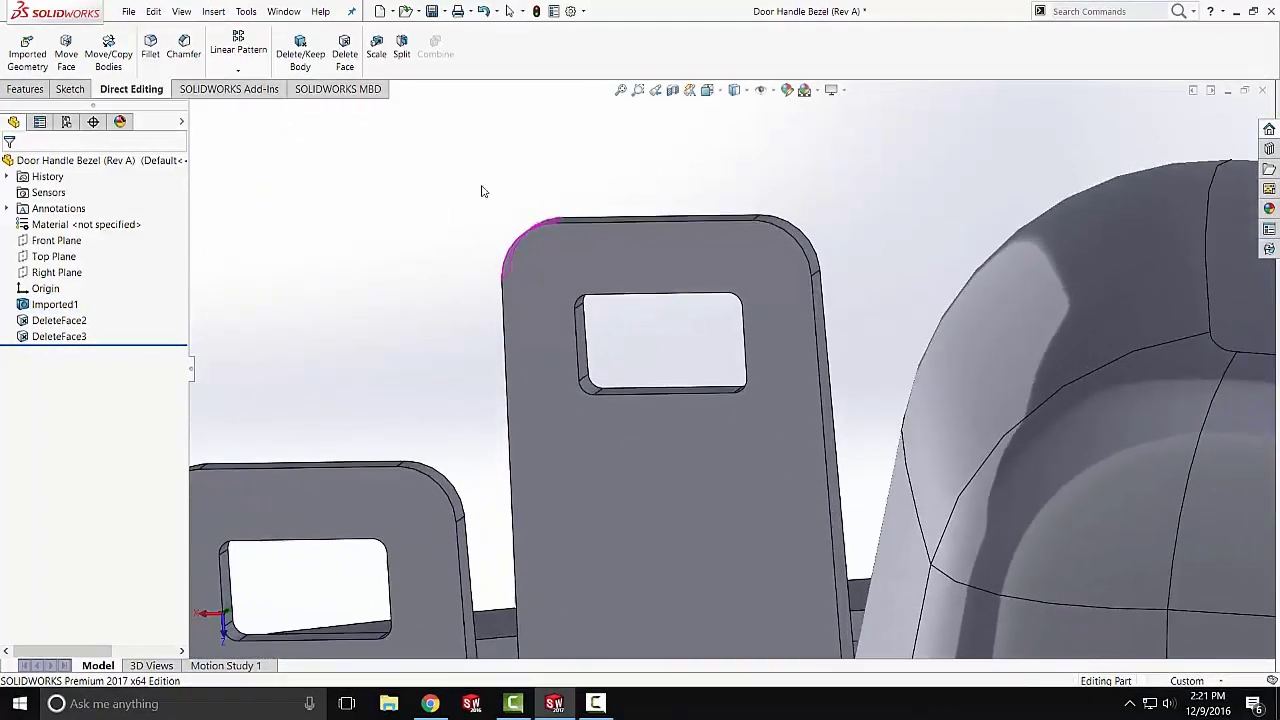
{"action": "scroll", "coordinate": [634, 377], "scroll_direction": "down", "scroll_amount": 3}
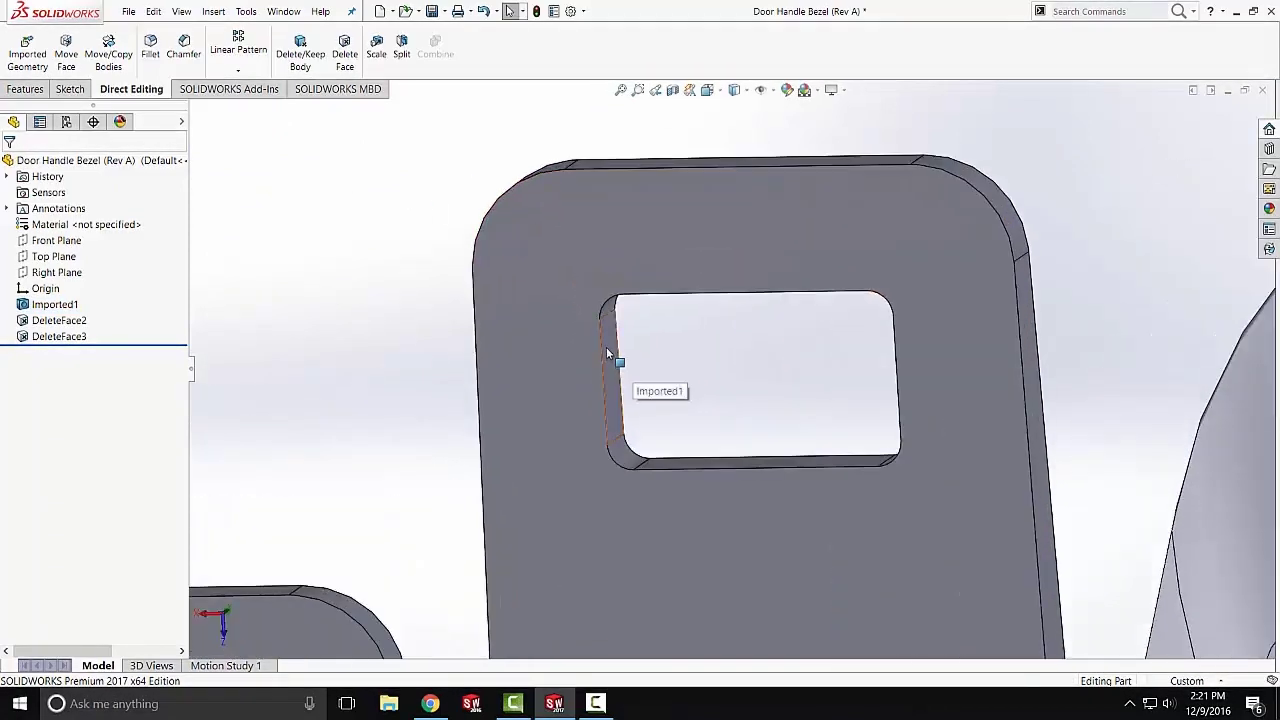
{"action": "right_click", "coordinate": [606, 348]}
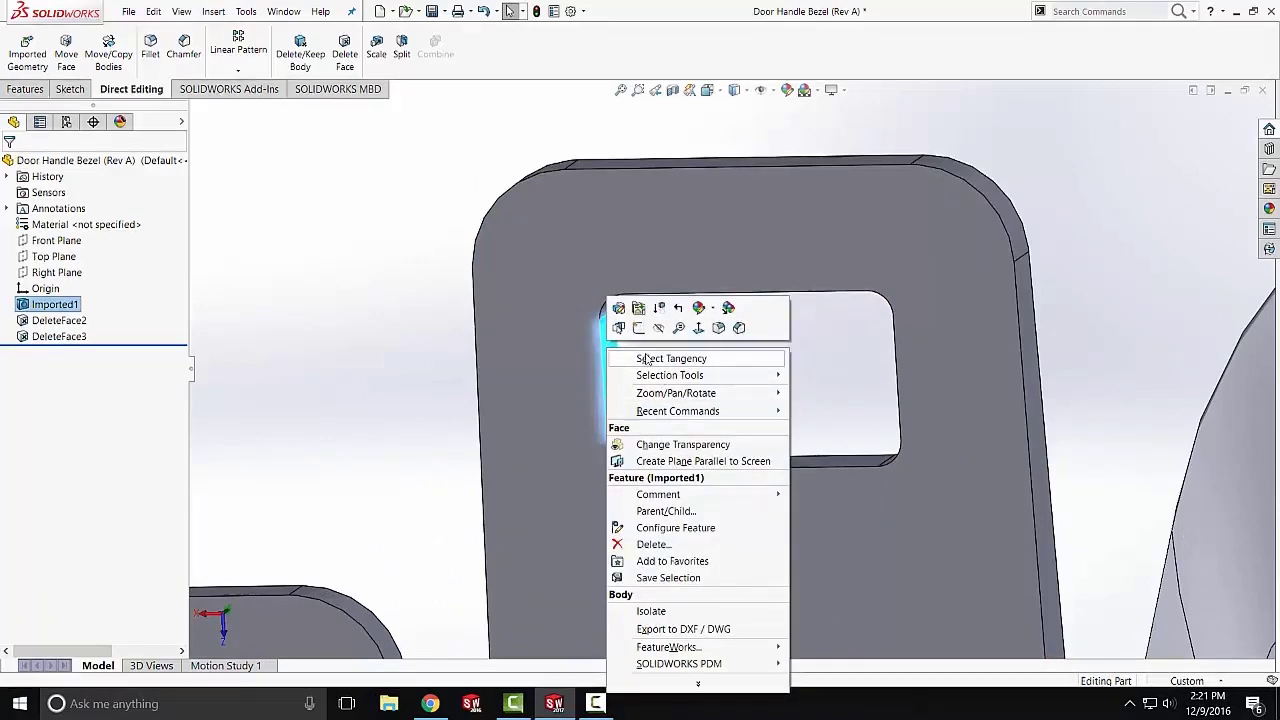
{"action": "left_click", "coordinate": [690, 359]}
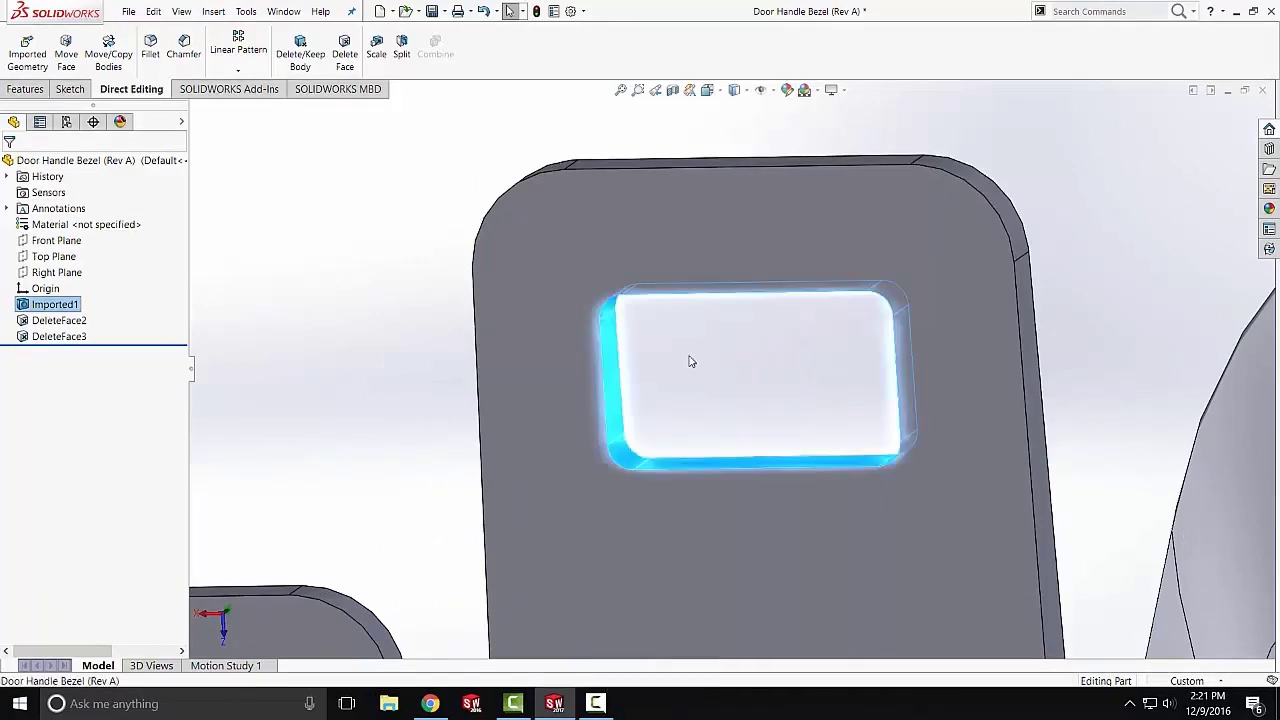
{"action": "left_click", "coordinate": [344, 50]}
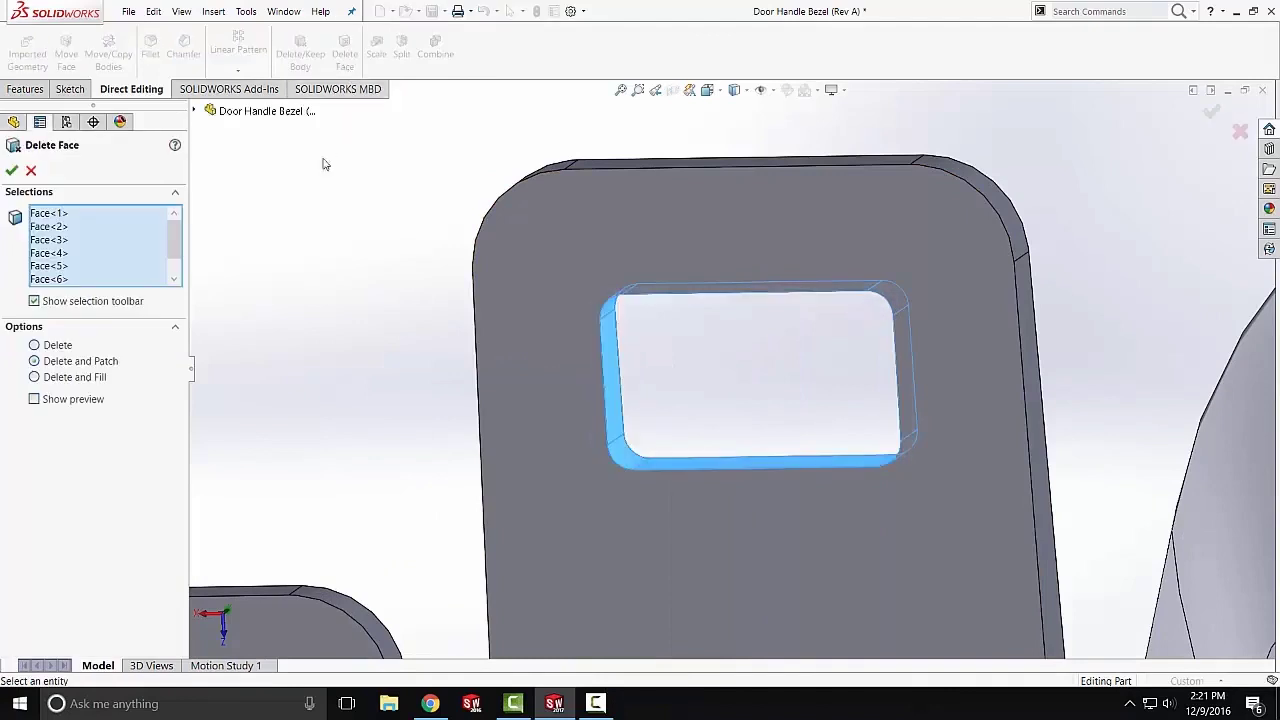
{"action": "left_click", "coordinate": [10, 171]}
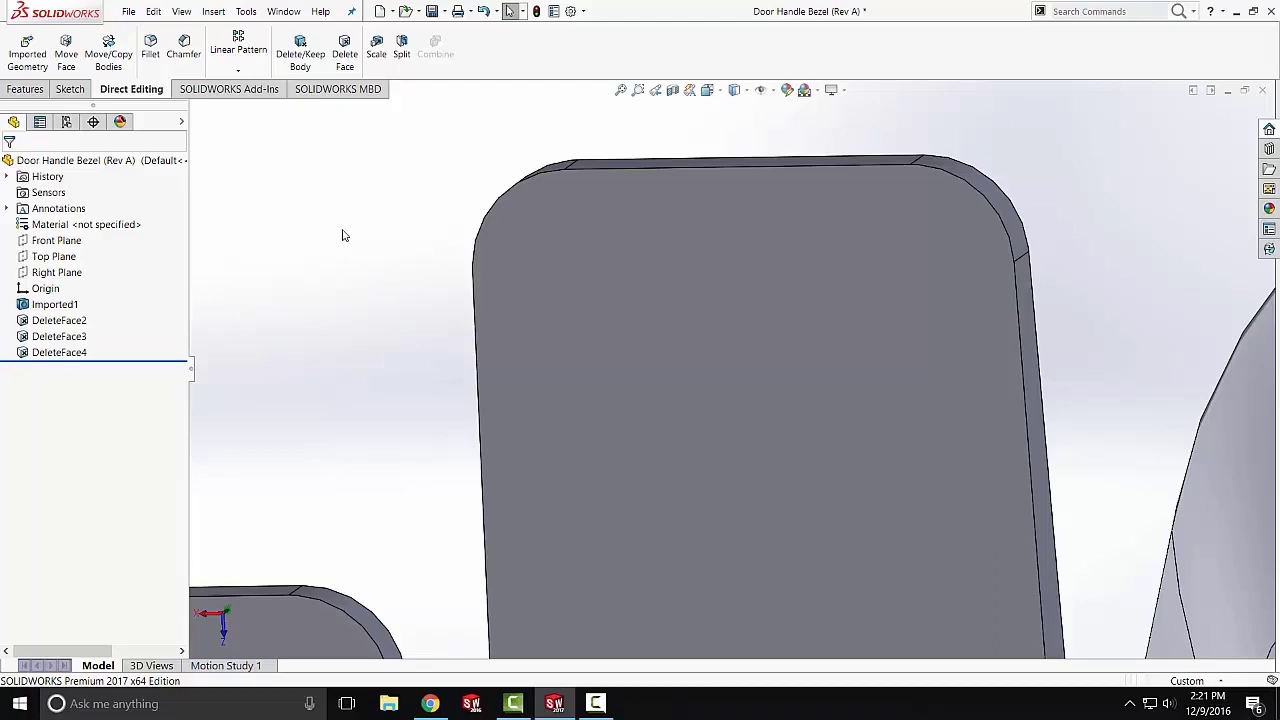
{"action": "scroll", "coordinate": [406, 314], "scroll_direction": "up", "scroll_amount": 10}
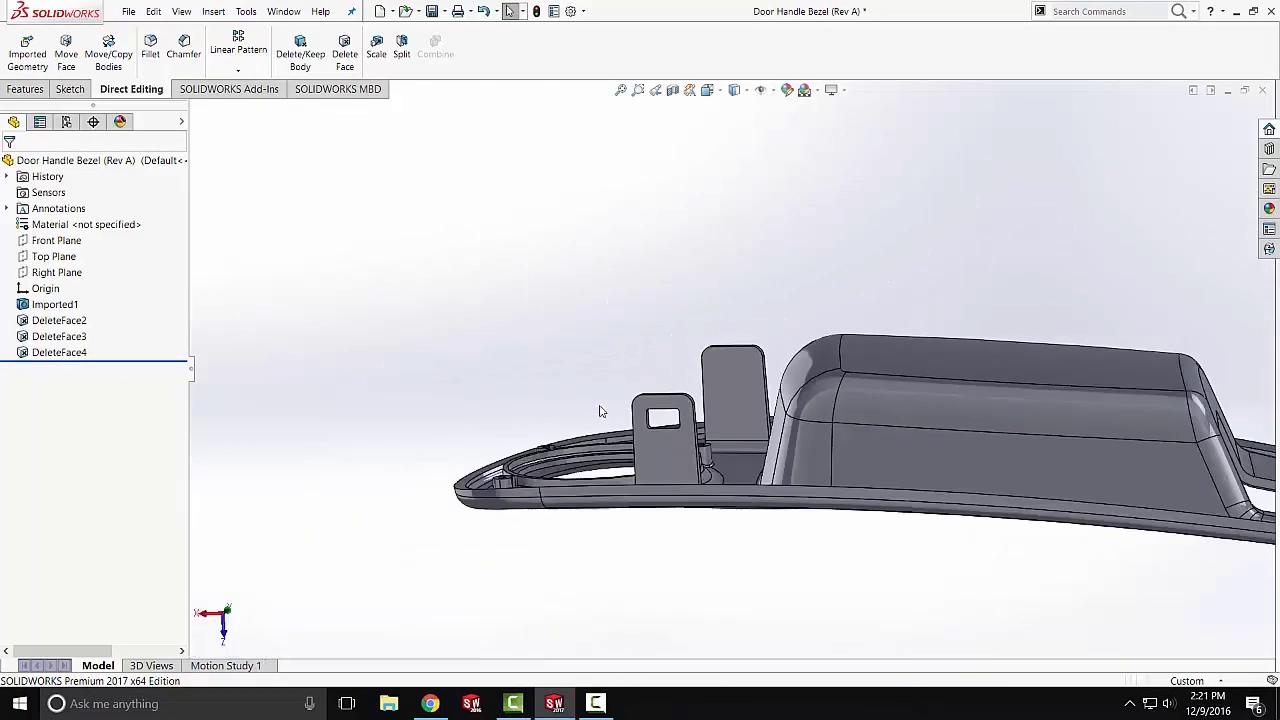
{"action": "middle_click_drag", "start_coordinate": [899, 378], "coordinate": [1066, 412]}
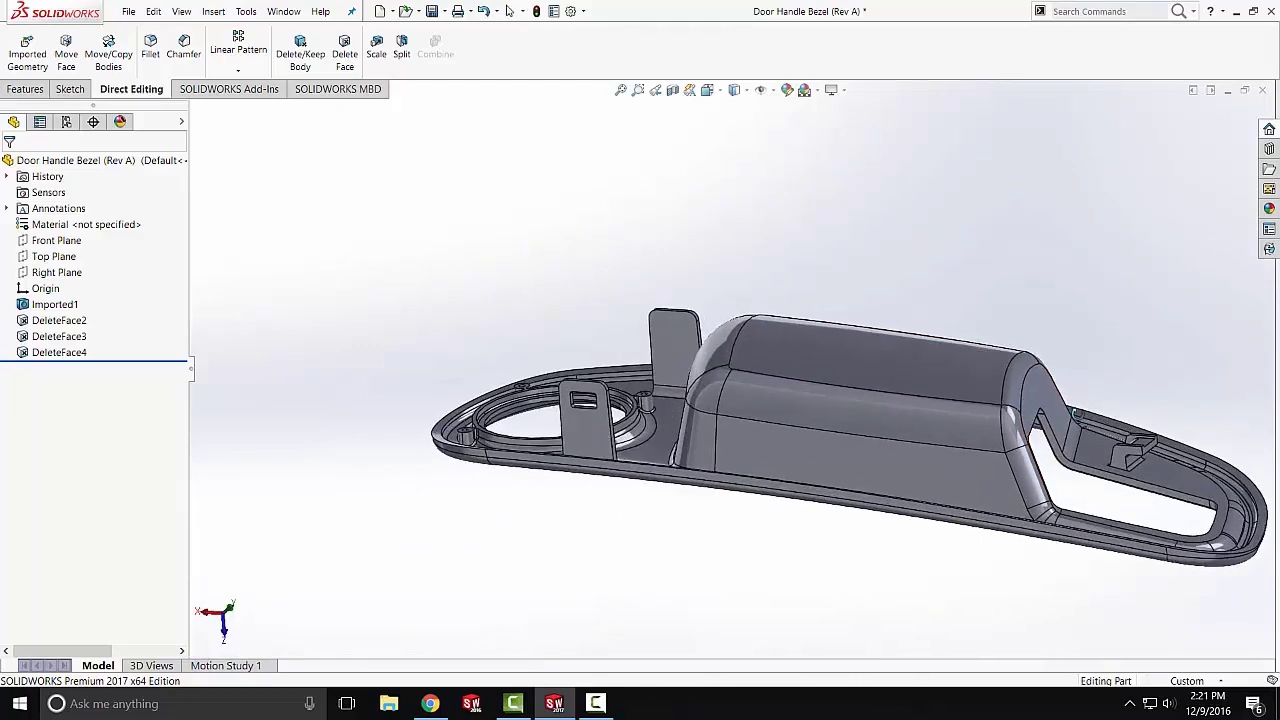